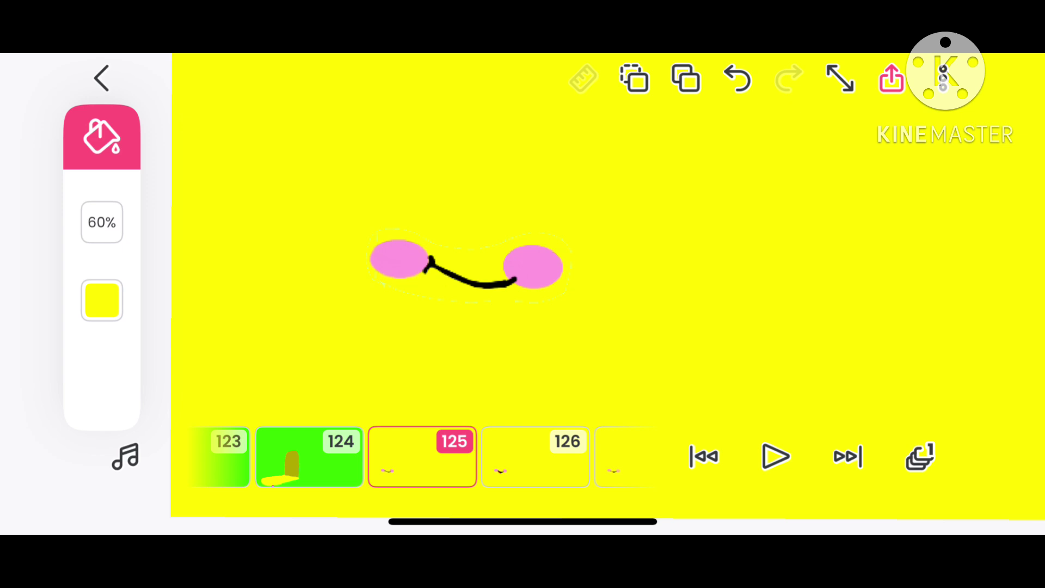
Scrub the timeline through frames 125–128, stopping on frame 128's round open mouth.
{"action": "mouse_move", "coordinate": [490, 458]}
{"action": "left_mouse_down"}
{"action": "mouse_move", "coordinate": [377, 458]}
{"action": "mouse_move", "coordinate": [491, 457]}
{"action": "left_mouse_up"}
{"action": "mouse_move", "coordinate": [573, 458]}
{"action": "left_mouse_down"}
{"action": "mouse_move", "coordinate": [345, 457]}
{"action": "mouse_move", "coordinate": [490, 457]}
{"action": "left_mouse_up"}
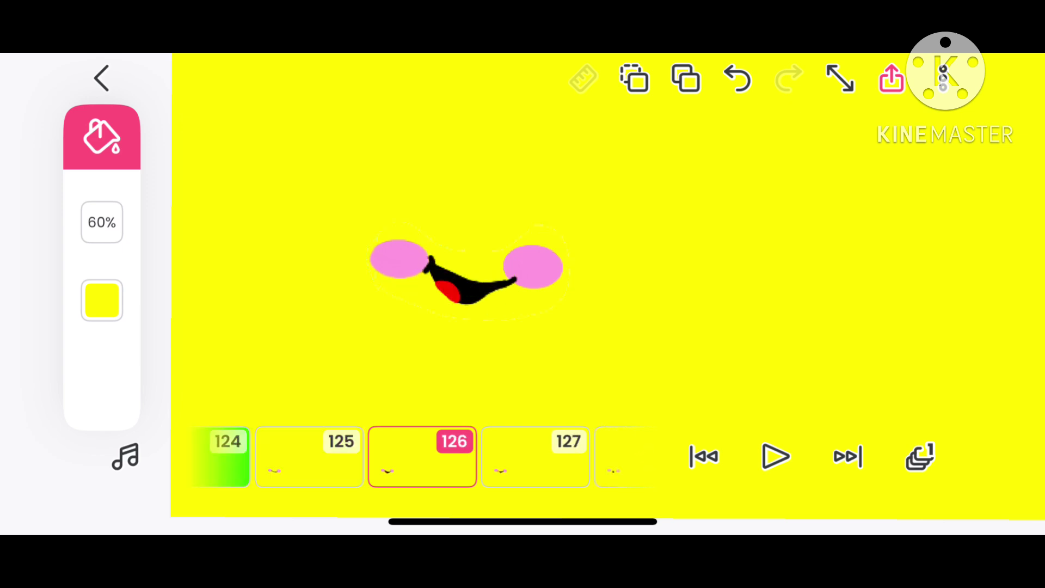
{"action": "left_click_drag", "start_coordinate": [377, 457], "coordinate": [490, 458]}
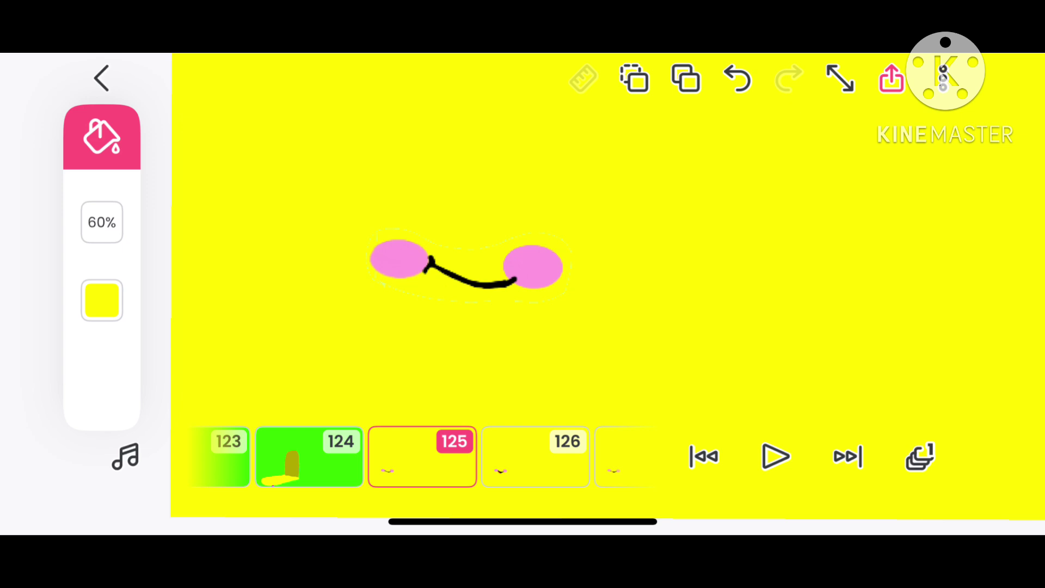
{"action": "mouse_move", "coordinate": [572, 457]}
{"action": "left_mouse_down"}
{"action": "mouse_move", "coordinate": [231, 458]}
{"action": "mouse_move", "coordinate": [572, 458]}
{"action": "left_mouse_up"}
{"action": "left_click_drag", "start_coordinate": [491, 458], "coordinate": [263, 458]}
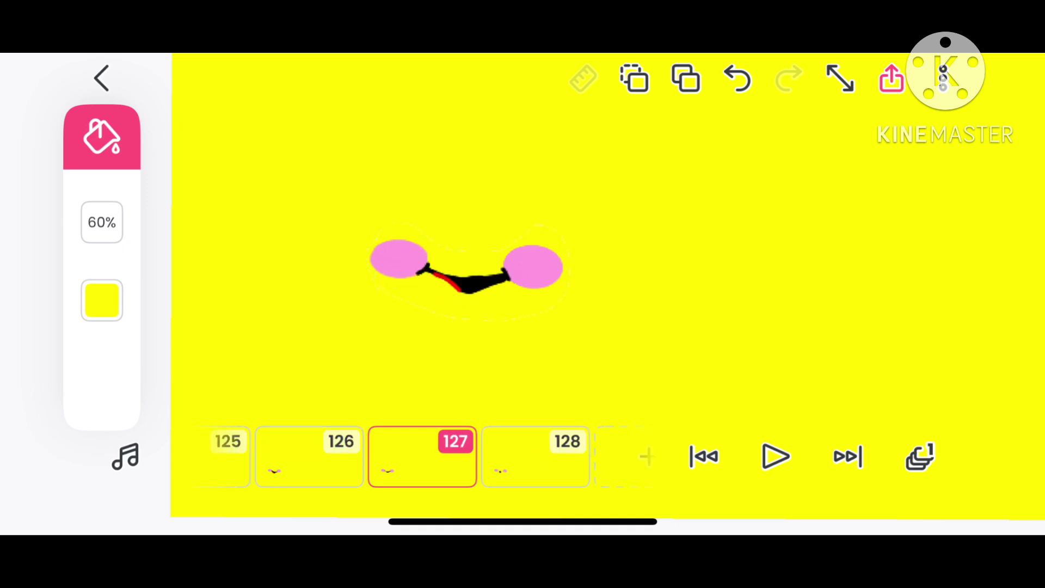
{"action": "left_click_drag", "start_coordinate": [376, 457], "coordinate": [604, 458]}
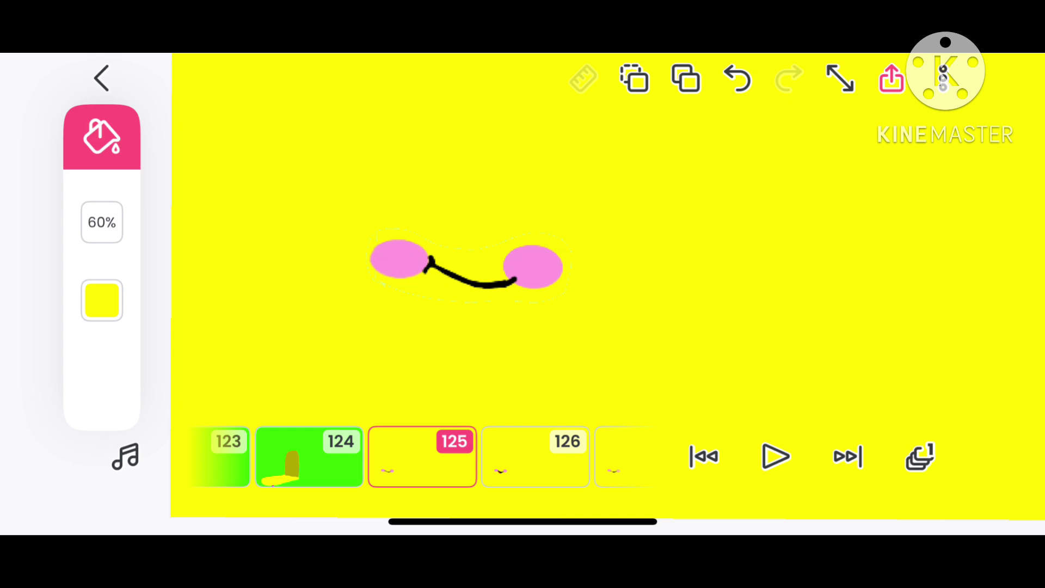
Scrub back from frame 128 through 127 and 126, landing on frame 125's closed smile.
{"action": "left_click_drag", "start_coordinate": [572, 458], "coordinate": [231, 458]}
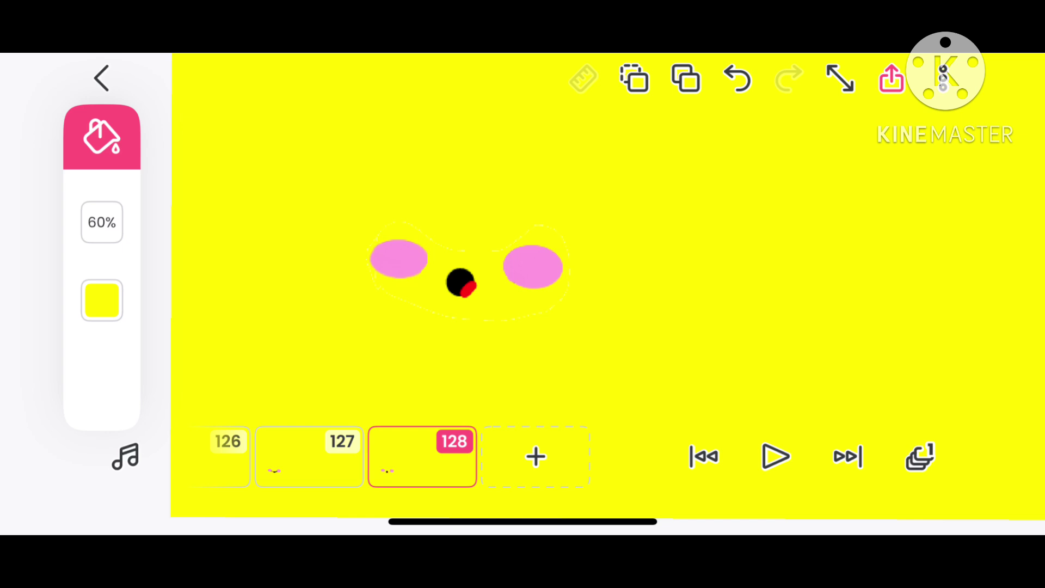
{"action": "left_click_drag", "start_coordinate": [231, 458], "coordinate": [572, 458]}
{"action": "left_click_drag", "start_coordinate": [490, 458], "coordinate": [376, 457]}
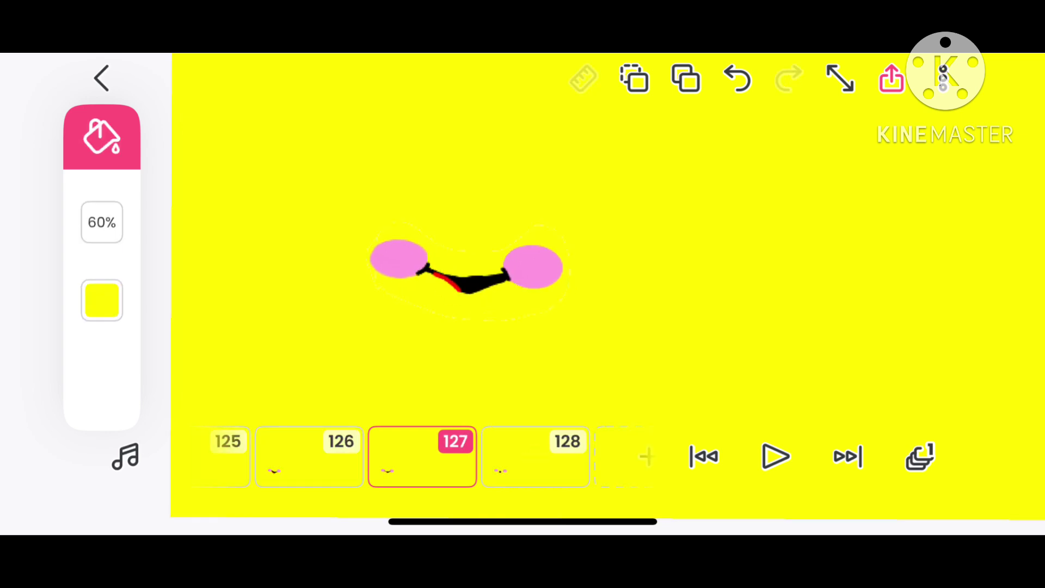
{"action": "mouse_move", "coordinate": [490, 457]}
{"action": "left_mouse_down"}
{"action": "mouse_move", "coordinate": [377, 458]}
{"action": "mouse_move", "coordinate": [491, 458]}
{"action": "left_mouse_up"}
{"action": "mouse_move", "coordinate": [231, 457]}
{"action": "left_mouse_down"}
{"action": "mouse_move", "coordinate": [457, 458]}
{"action": "mouse_move", "coordinate": [376, 458]}
{"action": "left_mouse_up"}
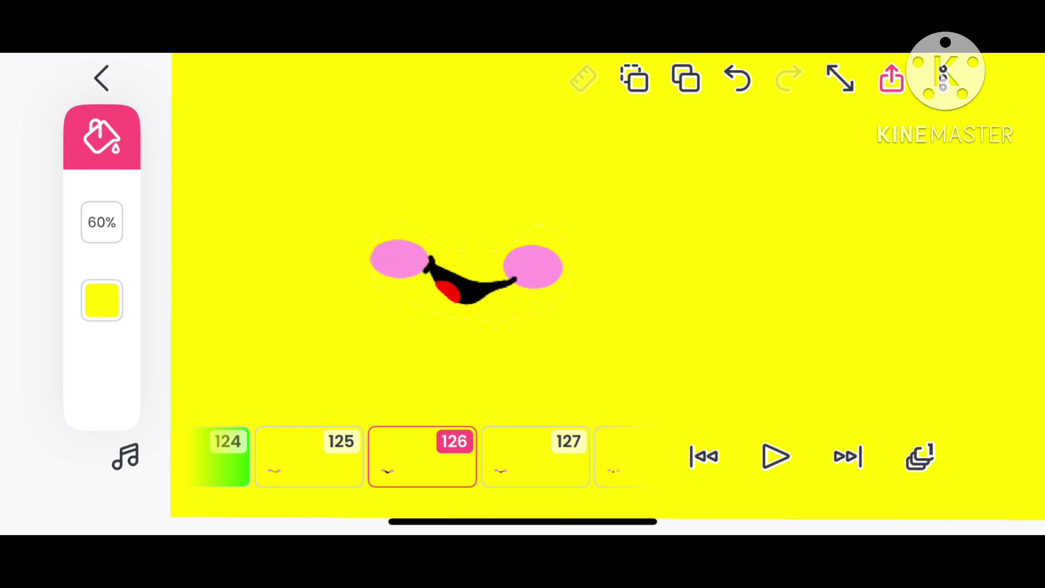
{"action": "mouse_move", "coordinate": [490, 458]}
{"action": "left_mouse_down"}
{"action": "mouse_move", "coordinate": [376, 457]}
{"action": "mouse_move", "coordinate": [491, 458]}
{"action": "left_mouse_up"}
{"action": "left_click_drag", "start_coordinate": [376, 458], "coordinate": [490, 458]}
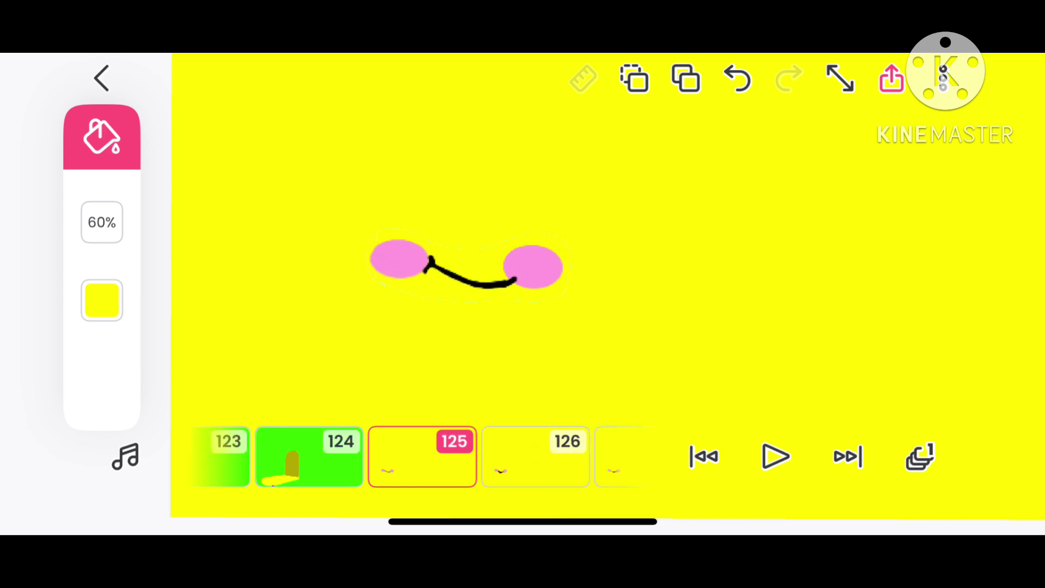